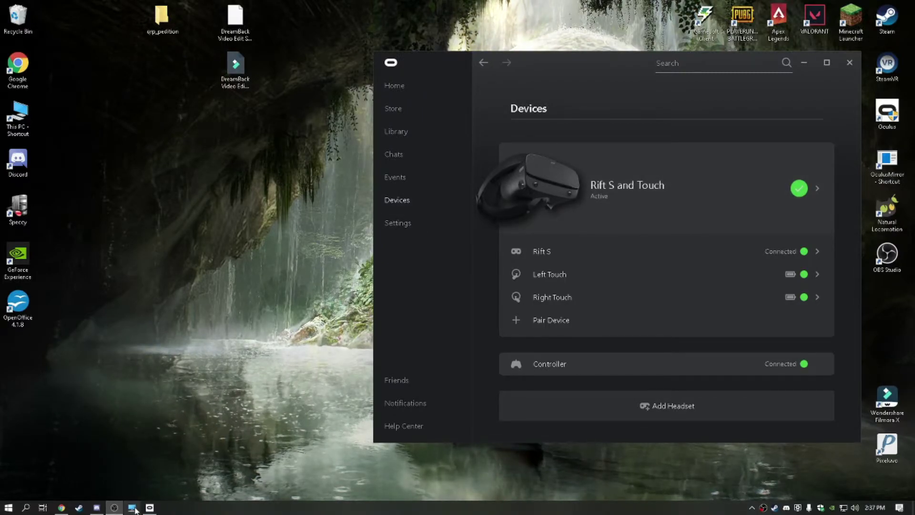
# Step: Reach the Sound dialog's Recording tab via File Explorer, Control Panel and Hardware and Sound
pyautogui.click(132, 508)
pyautogui.click(135, 128)
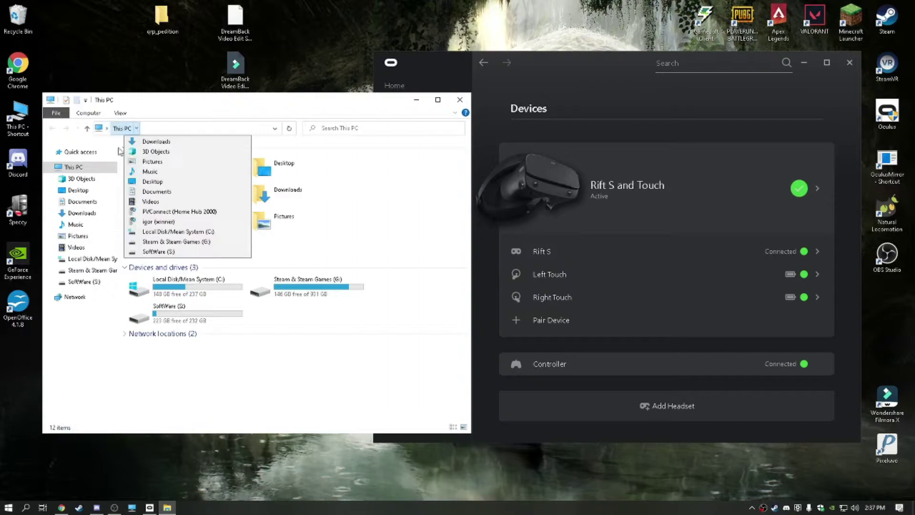
pyautogui.click(106, 128)
pyautogui.click(133, 176)
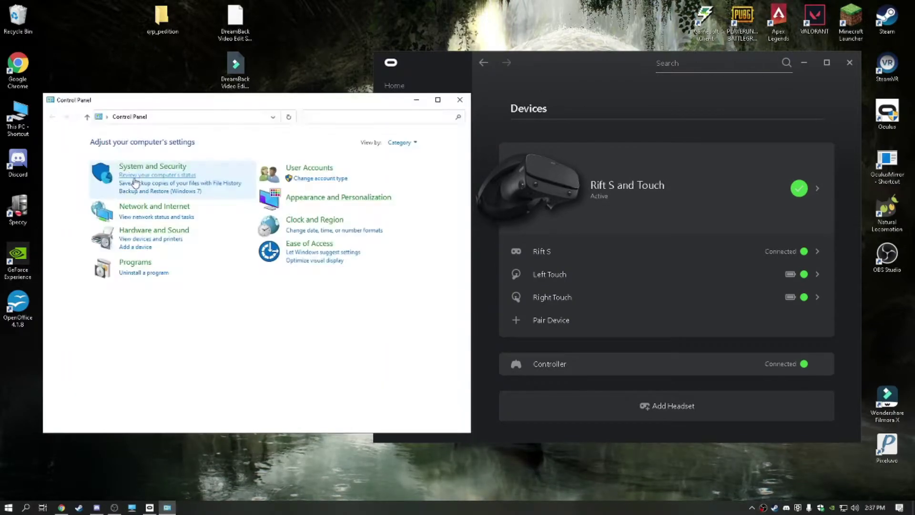
pyautogui.click(154, 230)
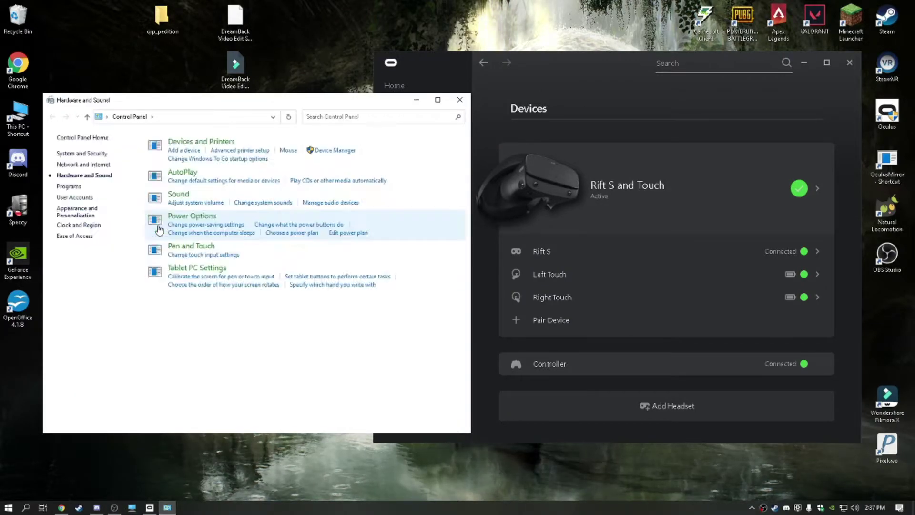
pyautogui.click(176, 195)
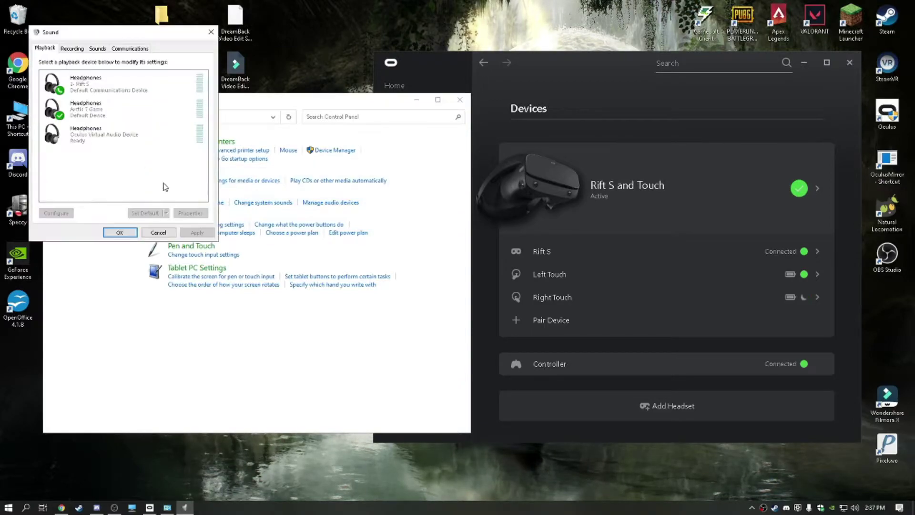
pyautogui.click(71, 48)
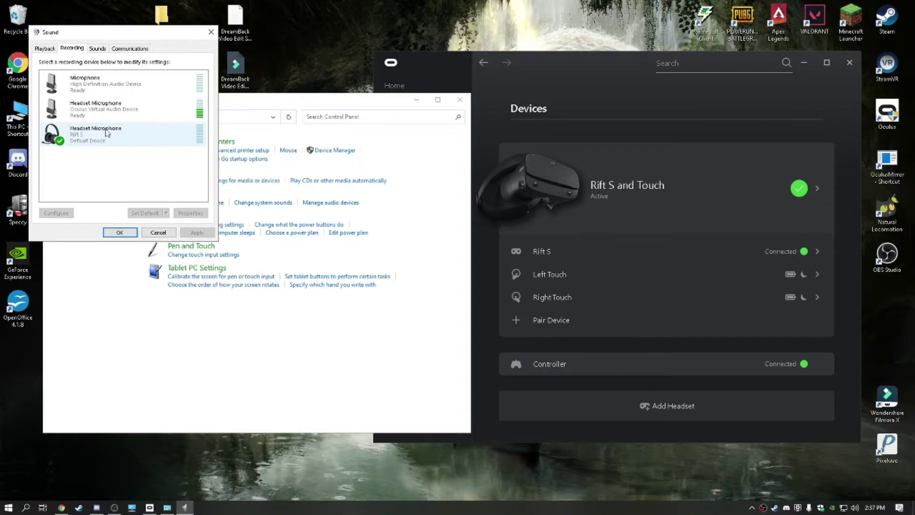
# Step: Select the Rift S Headset Microphone and inspect its options without changing anything
pyautogui.click(98, 141)
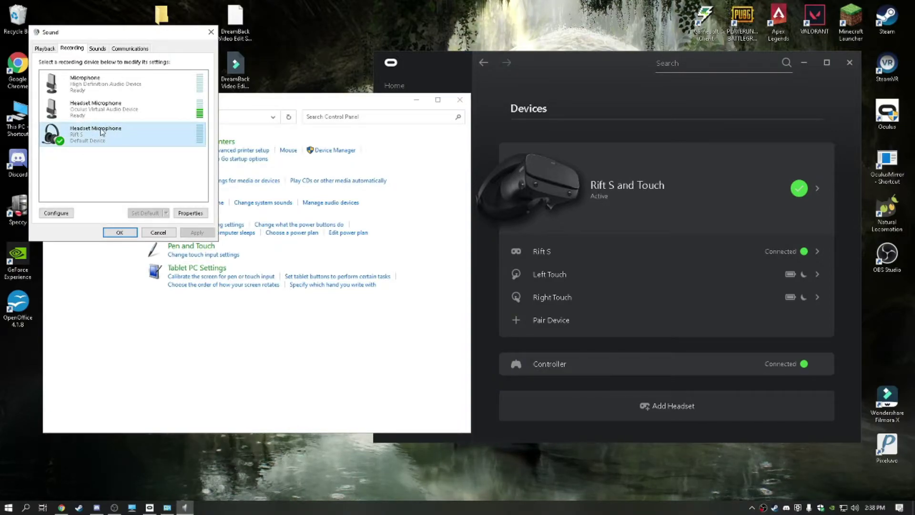
pyautogui.rightClick(103, 134)
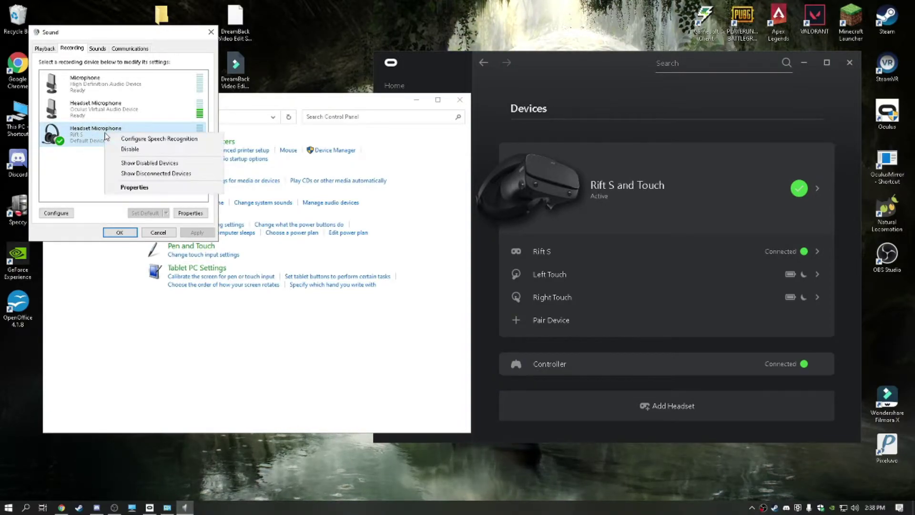
pyautogui.click(58, 156)
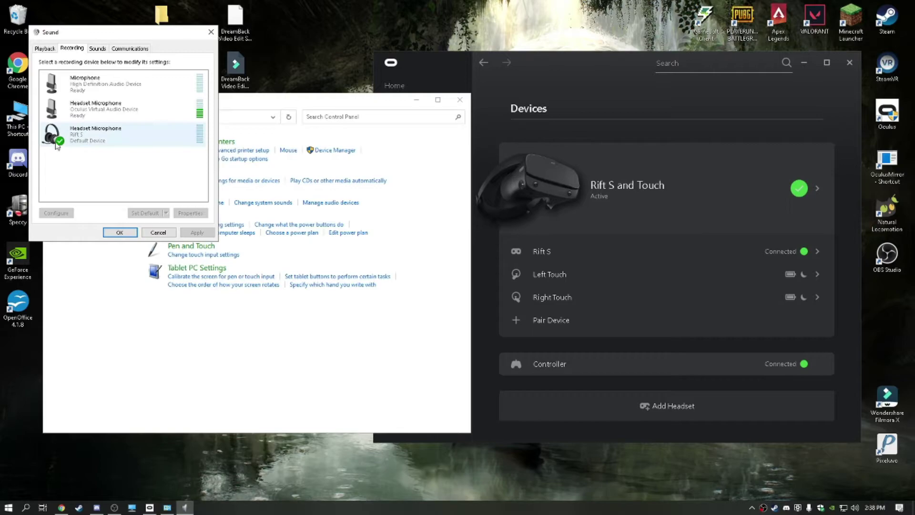
pyautogui.click(83, 133)
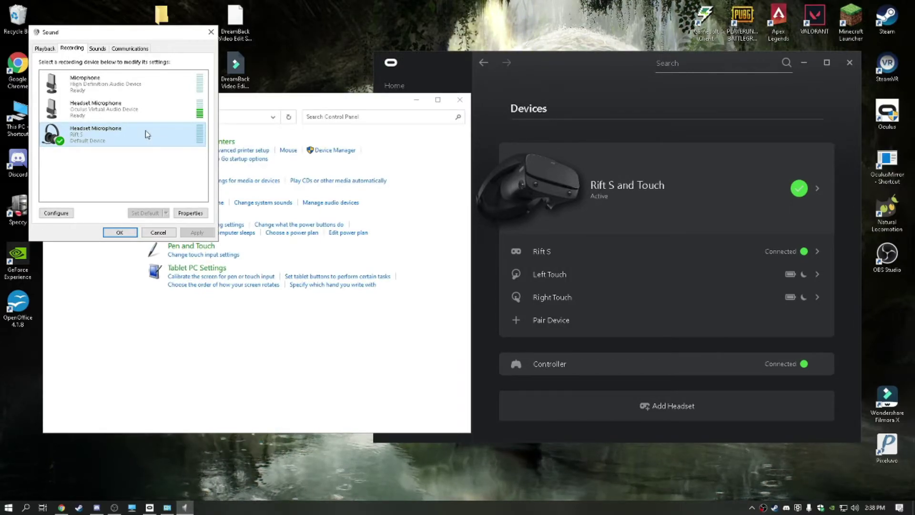
# Step: Close the Sound dialog and Control Panel, then review and close the Rift S and Touch settings
pyautogui.click(128, 233)
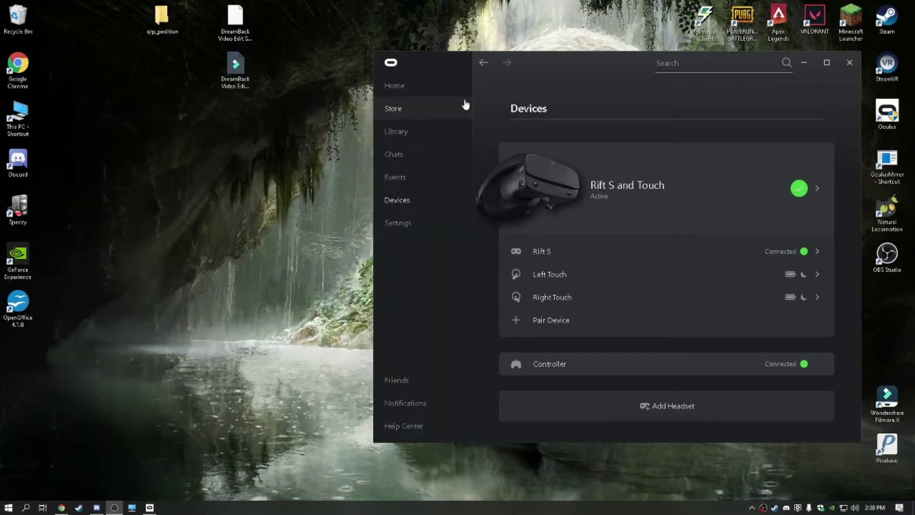
pyautogui.click(460, 100)
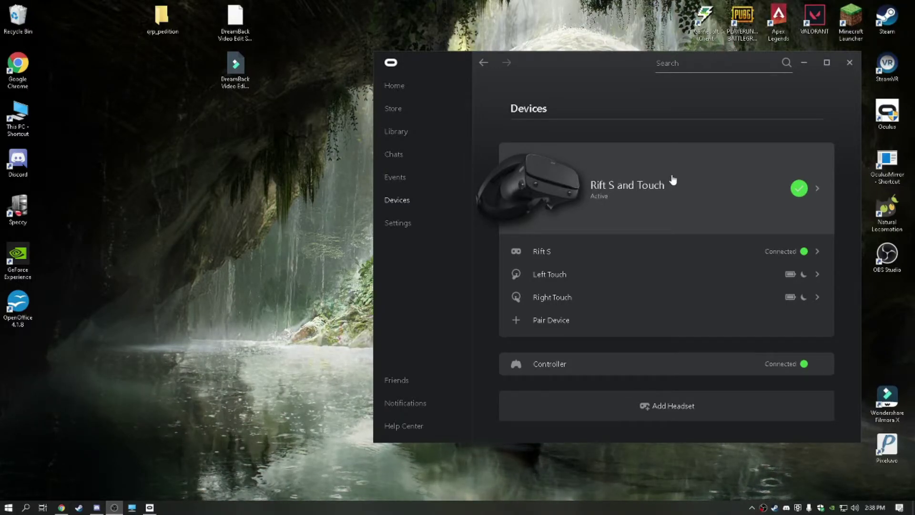
pyautogui.click(673, 180)
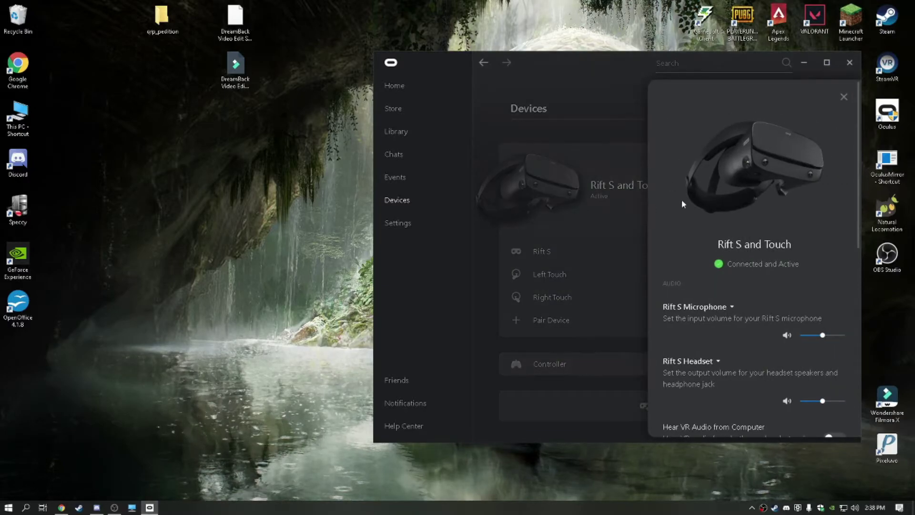
pyautogui.scroll(-5, 727, 273)
pyautogui.scroll(-2, 727, 272)
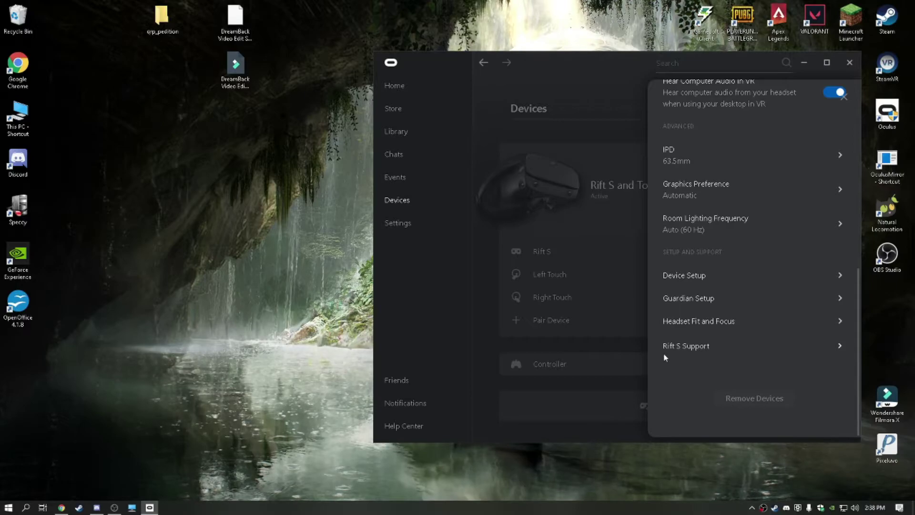
pyautogui.click(637, 376)
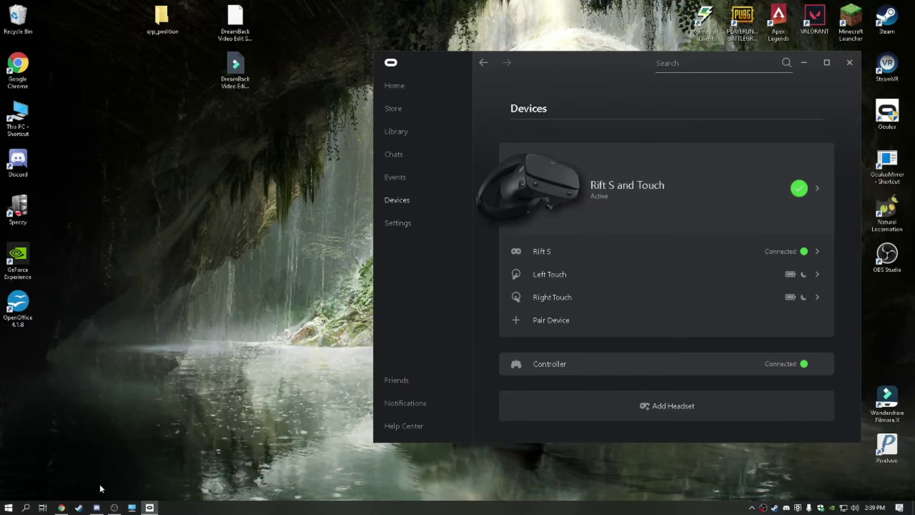
# Step: Run a Windows update check from Settings > Update & Security
pyautogui.click(132, 508)
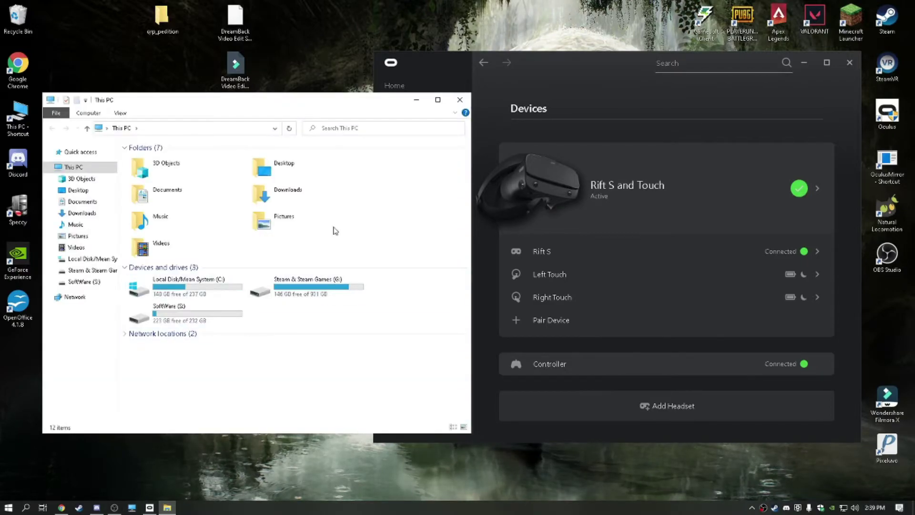
pyautogui.click(462, 101)
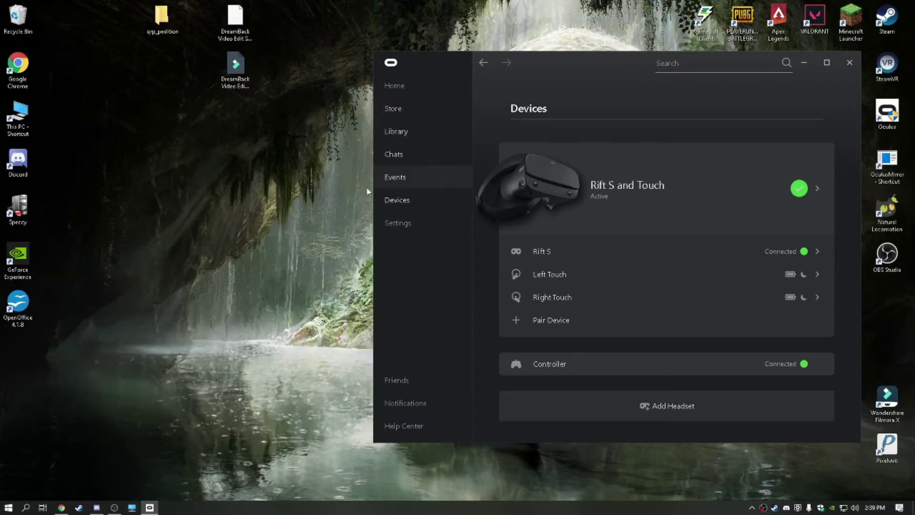
pyautogui.click(8, 507)
pyautogui.scroll(-3, 82, 482)
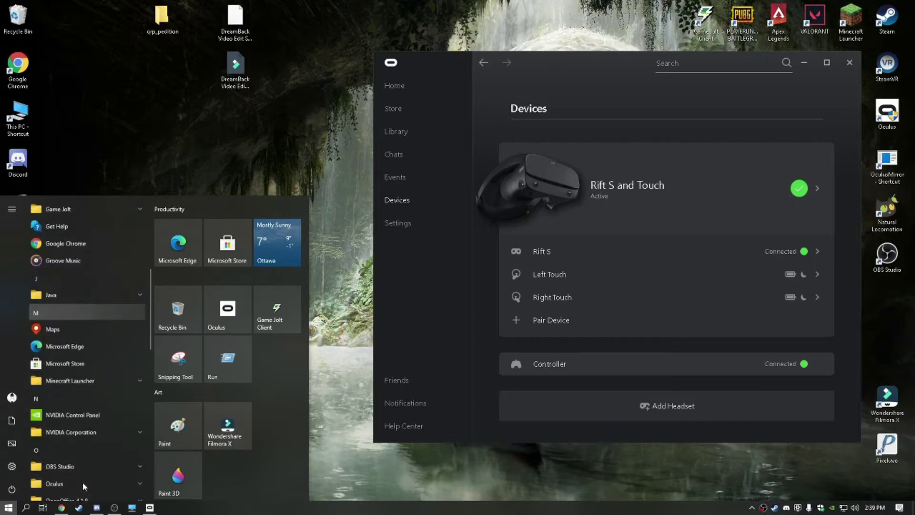
pyautogui.scroll(2, 82, 481)
pyautogui.scroll(1, 42, 398)
pyautogui.click(11, 466)
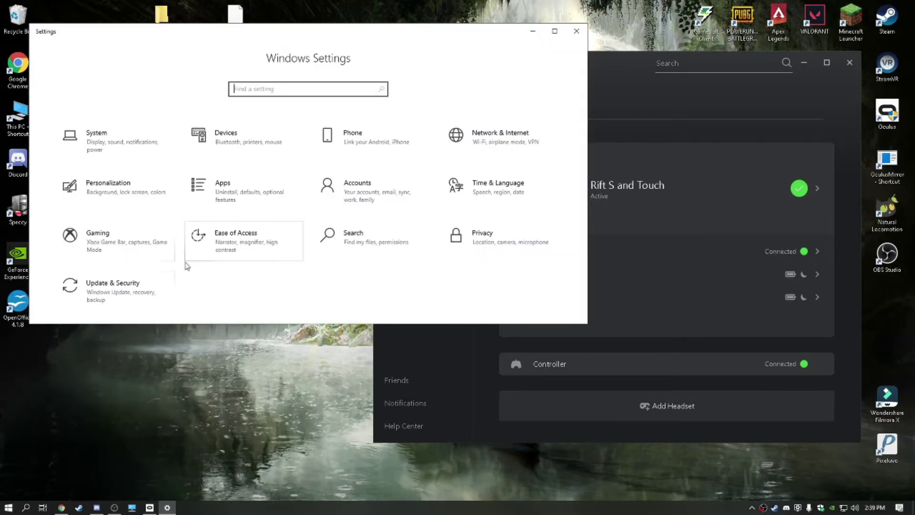
pyautogui.click(78, 286)
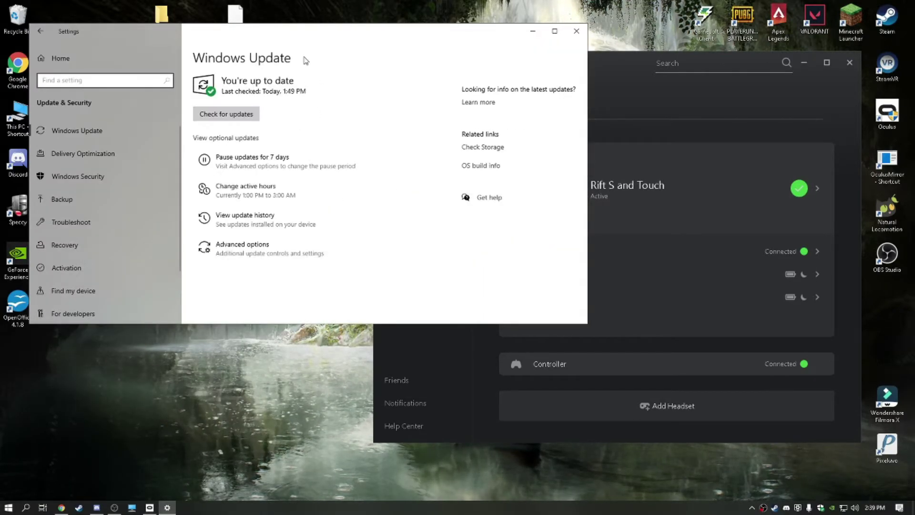
pyautogui.click(252, 117)
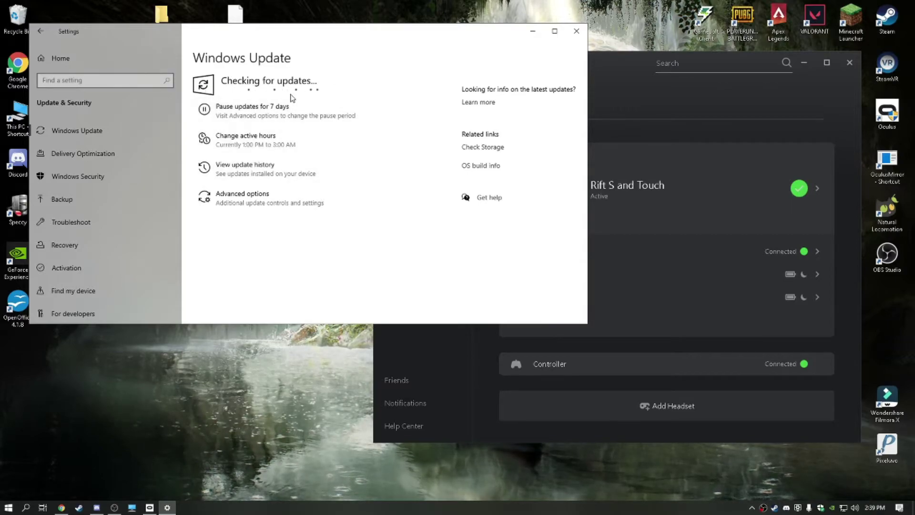
# Step: Dismiss Oculus notifications and compare the up-to-date result with the Oculus Devices page
pyautogui.click(462, 409)
pyautogui.click(844, 97)
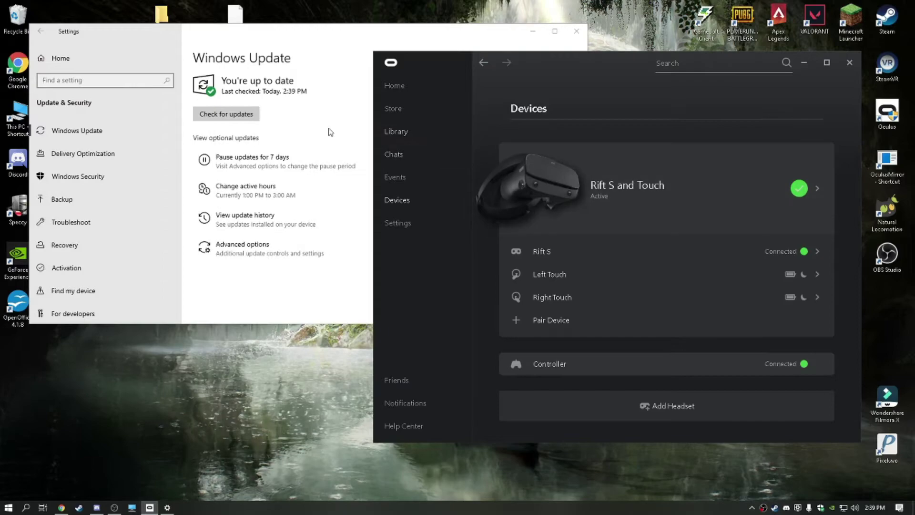
pyautogui.click(333, 115)
pyautogui.click(602, 107)
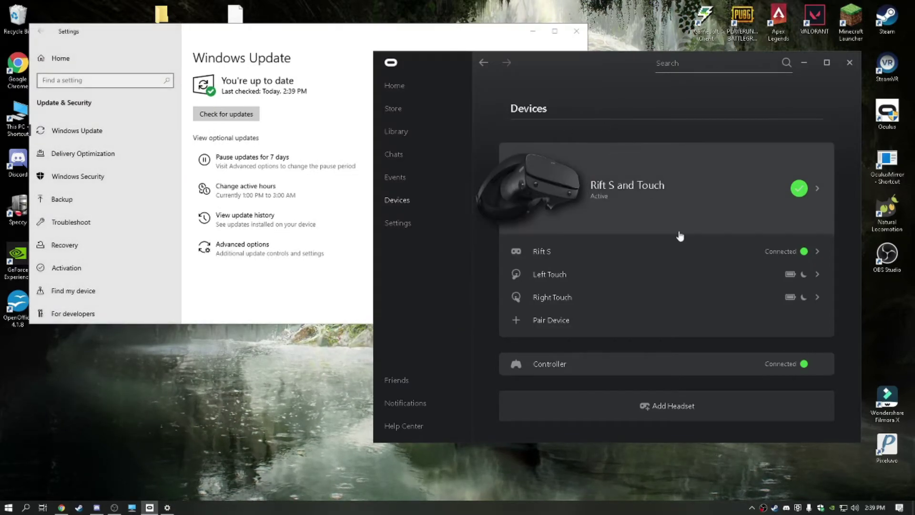
# Step: Open and close NVIDIA Control Panel from the tray, then launch GeForce Experience
pyautogui.rightClick(833, 508)
pyautogui.click(833, 508)
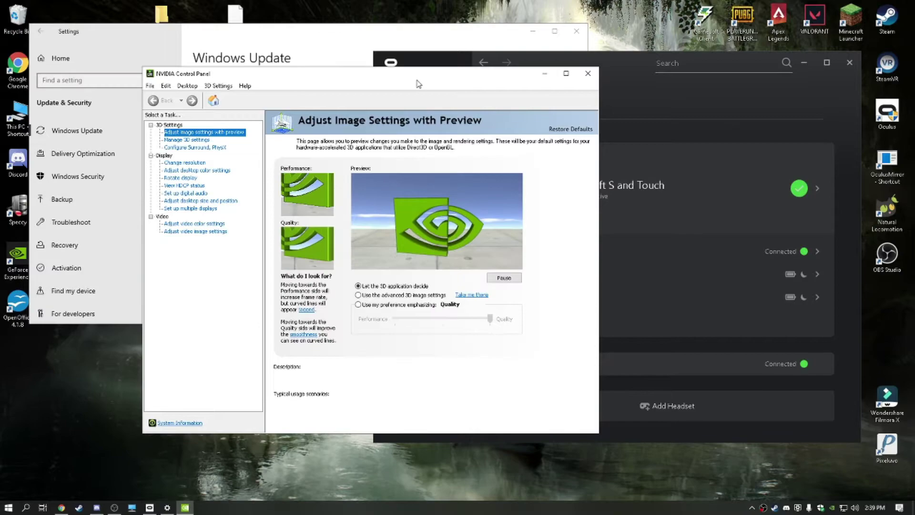
pyautogui.moveTo(418, 84); pyautogui.dragTo(318, 121)
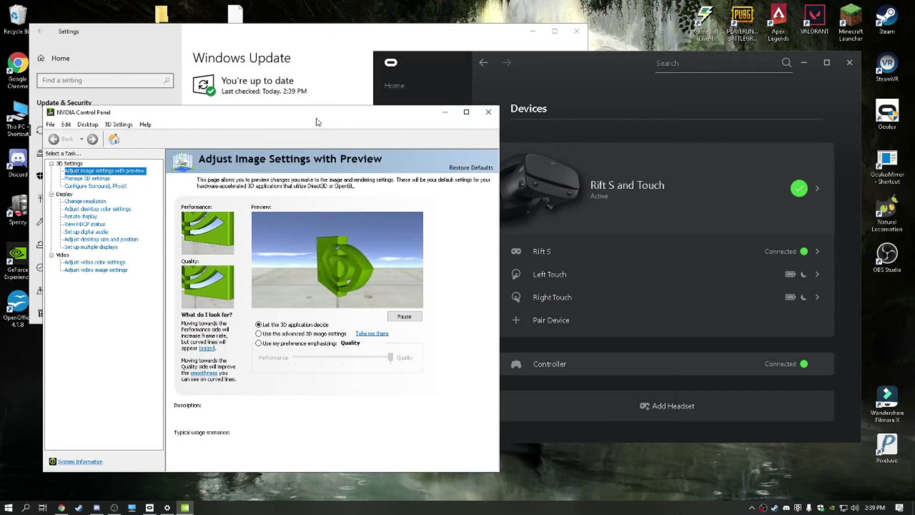
pyautogui.click(488, 112)
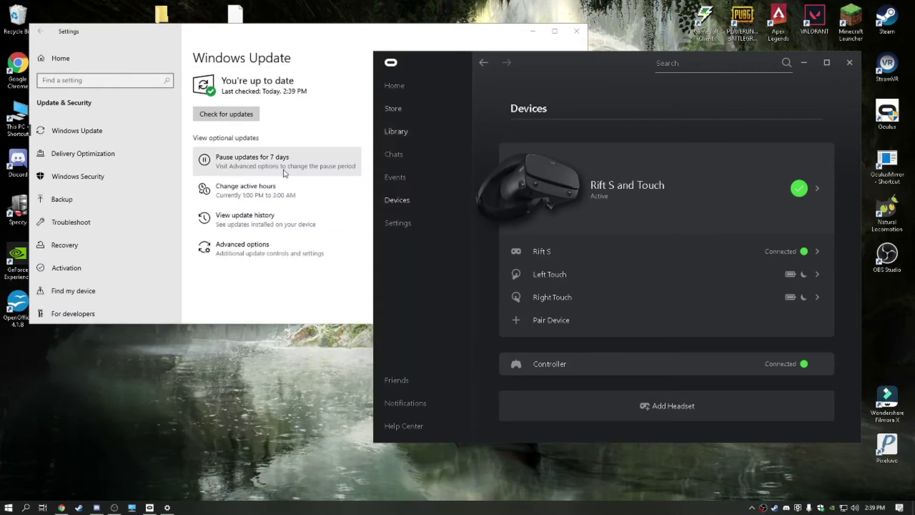
pyautogui.rightClick(810, 508)
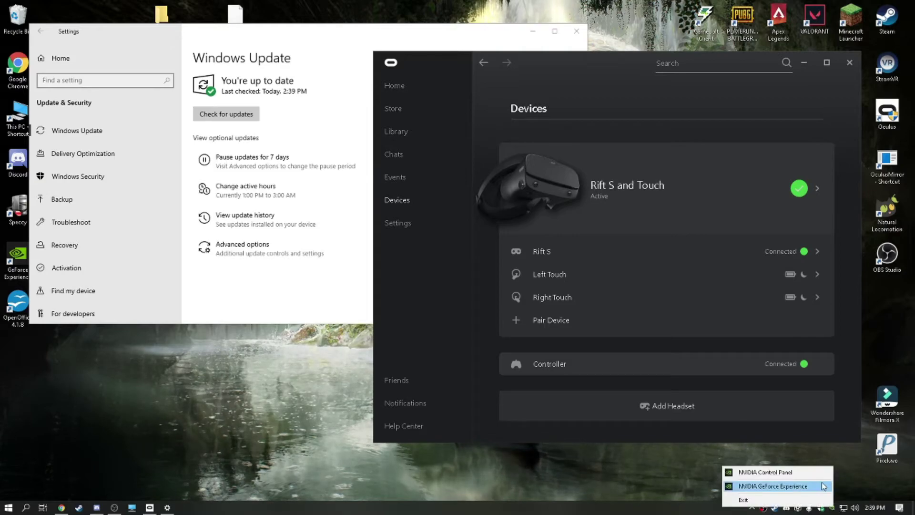
pyautogui.click(814, 486)
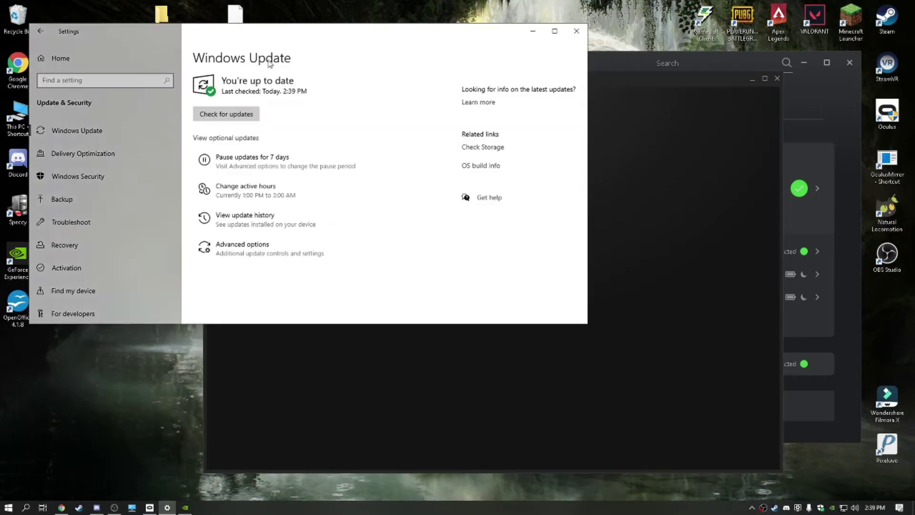
# Step: Check for driver updates on the GeForce Experience Drivers tab, confirming Game Ready Driver 461.09
pyautogui.click(663, 114)
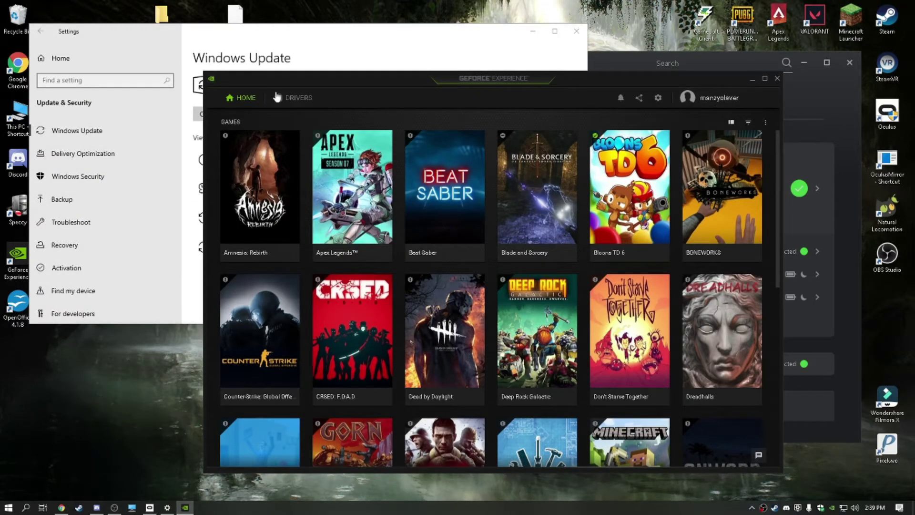
pyautogui.click(294, 97)
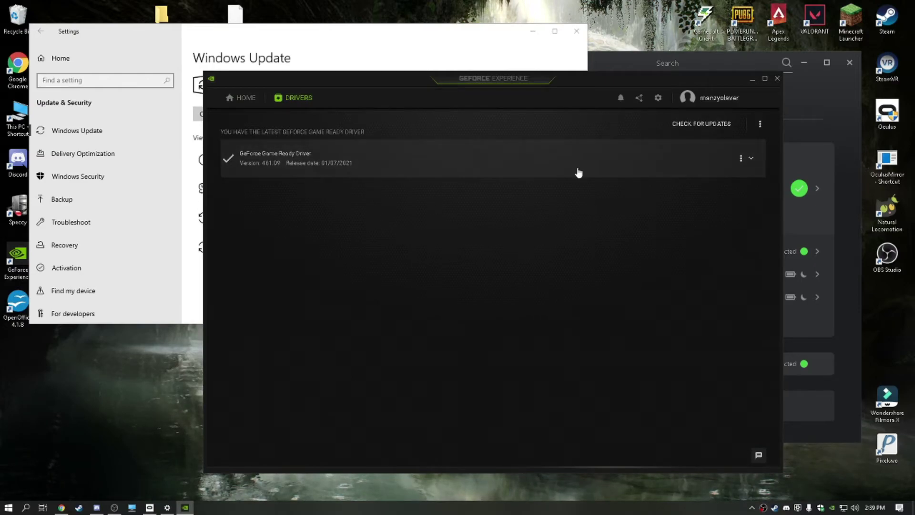
pyautogui.click(698, 126)
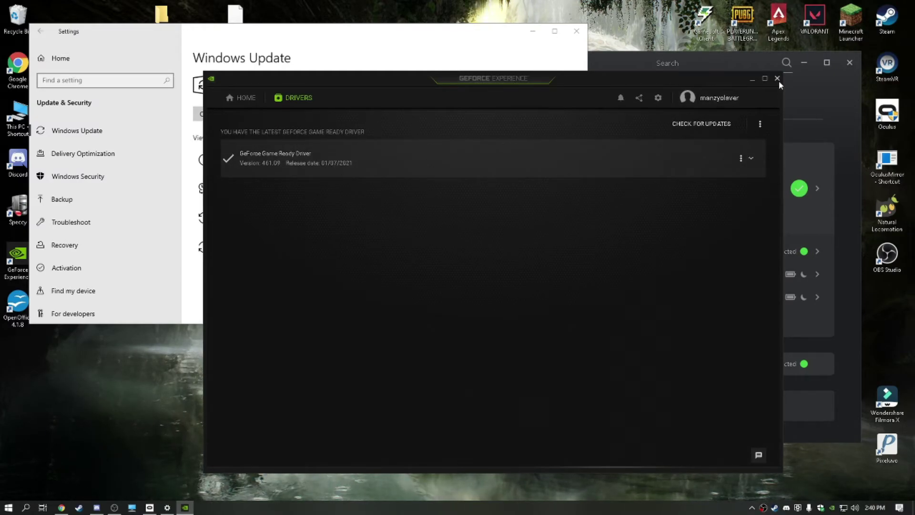
pyautogui.click(534, 45)
pyautogui.click(607, 110)
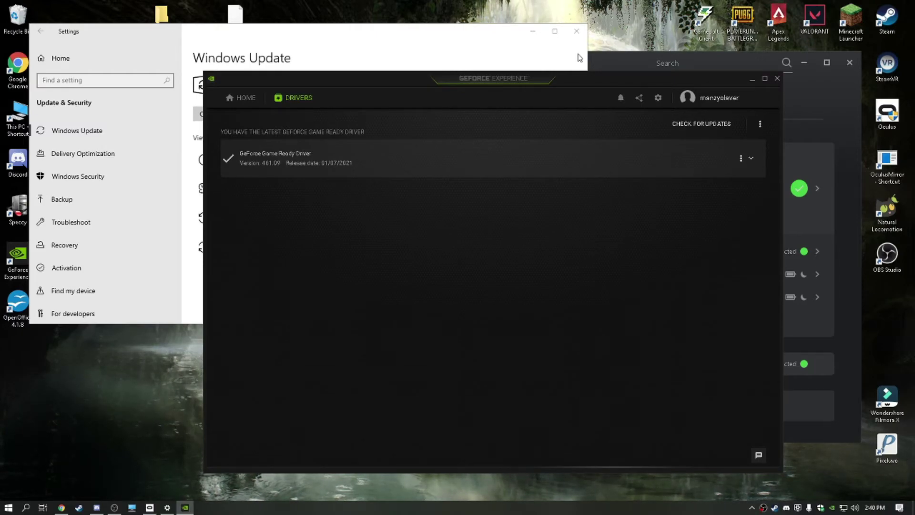
# Step: Bring Oculus in front of GeForce Experience, with Rift S headset and controllers connected
pyautogui.click(628, 61)
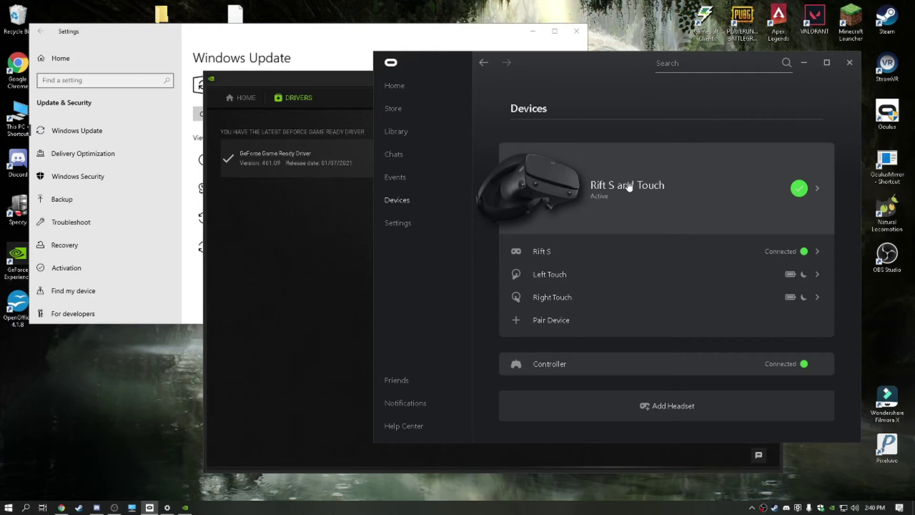